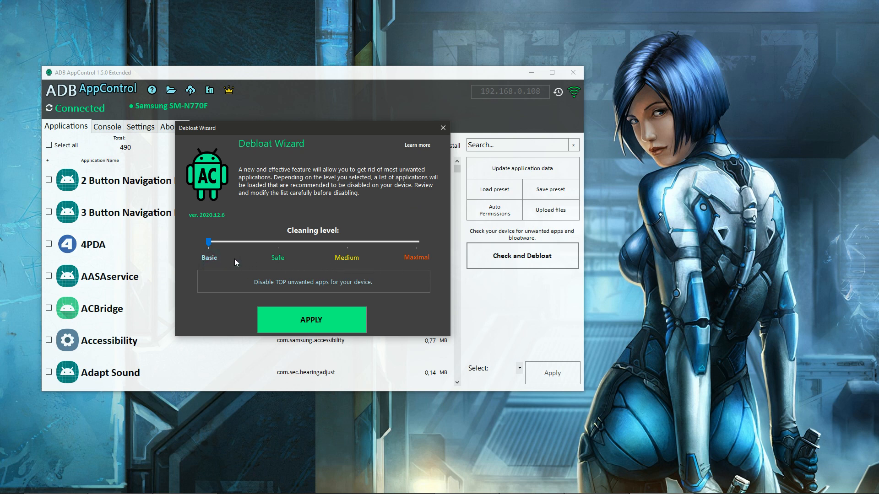
# Preview the Safe, Medium and Maximal cleaning levels in the Debloat Wizard and load the unwanted-app list for the Basic level.
pyautogui.click(277, 258)
pyautogui.click(346, 258)
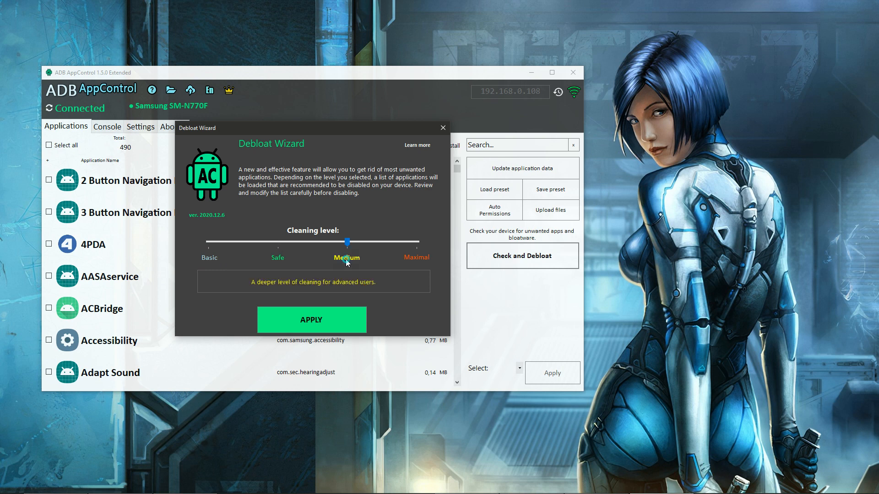
pyautogui.click(419, 257)
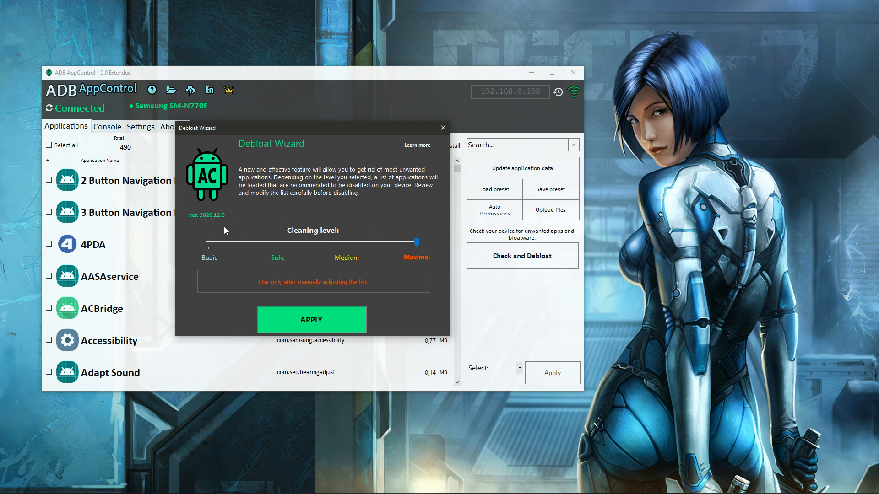
pyautogui.click(209, 259)
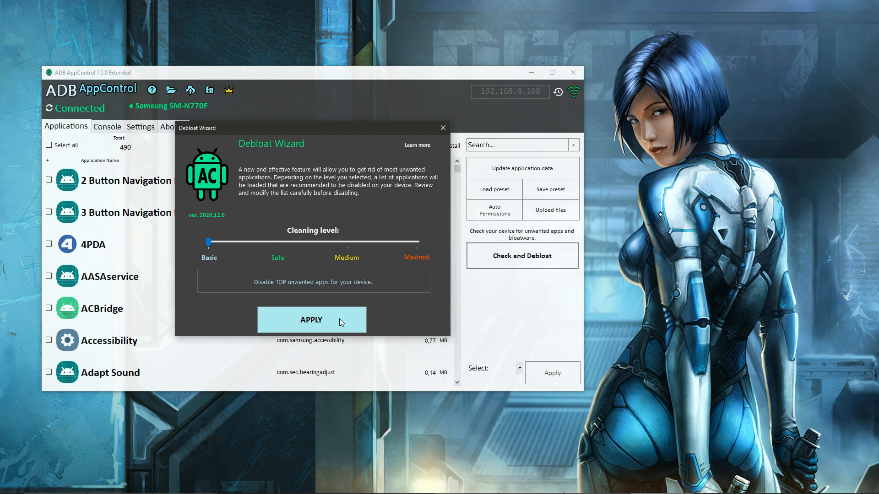
pyautogui.click(339, 318)
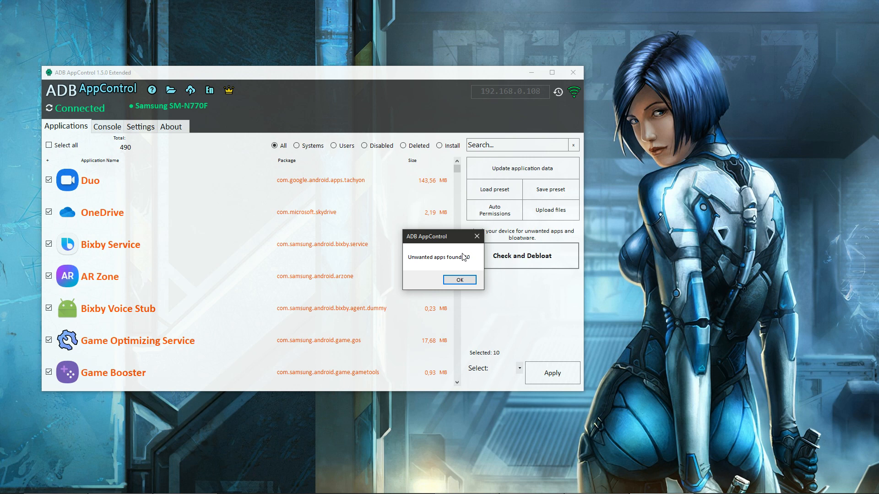
pyautogui.click(470, 282)
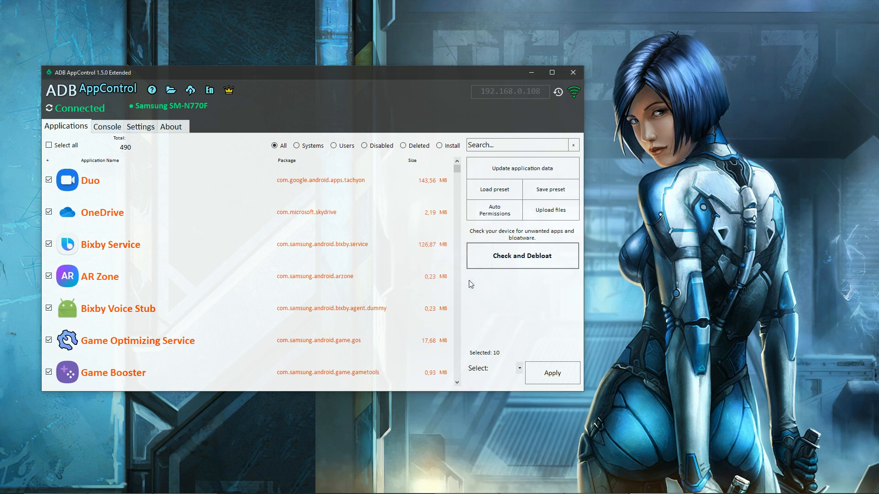
# Review the apps flagged at the Basic cleaning level and deselect all of them.
pyautogui.click(456, 382)
pyautogui.click(457, 382)
pyautogui.click(457, 383)
pyautogui.click(456, 382)
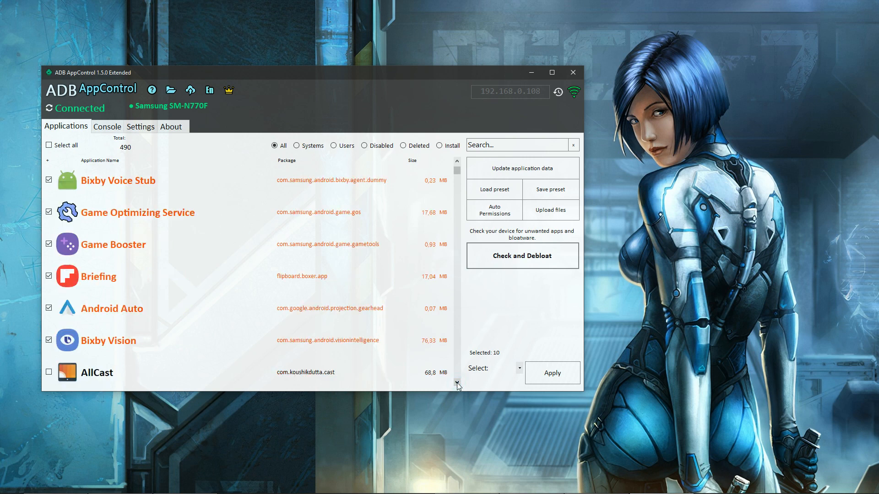
pyautogui.click(456, 161)
pyautogui.click(457, 161)
pyautogui.click(457, 160)
pyautogui.click(457, 161)
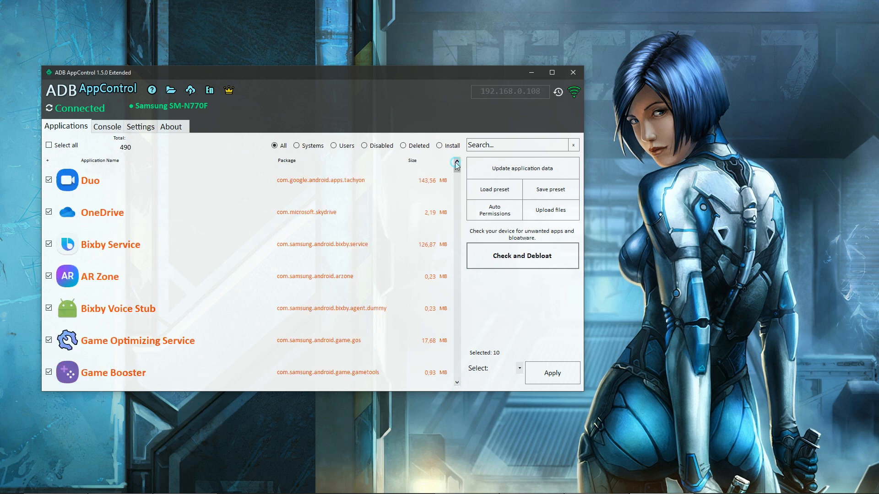
pyautogui.click(69, 146)
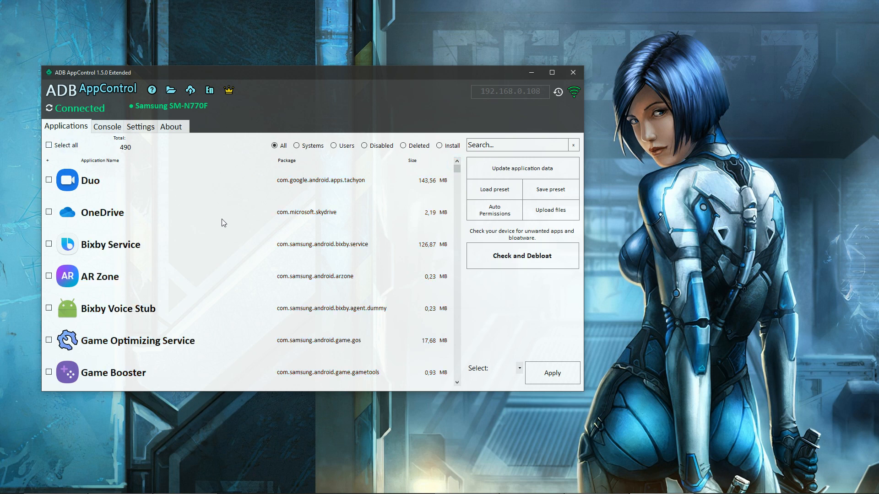
# Check the device for unwanted apps at the Safe cleaning level and clear the resulting selection.
pyautogui.click(564, 259)
pyautogui.click(276, 257)
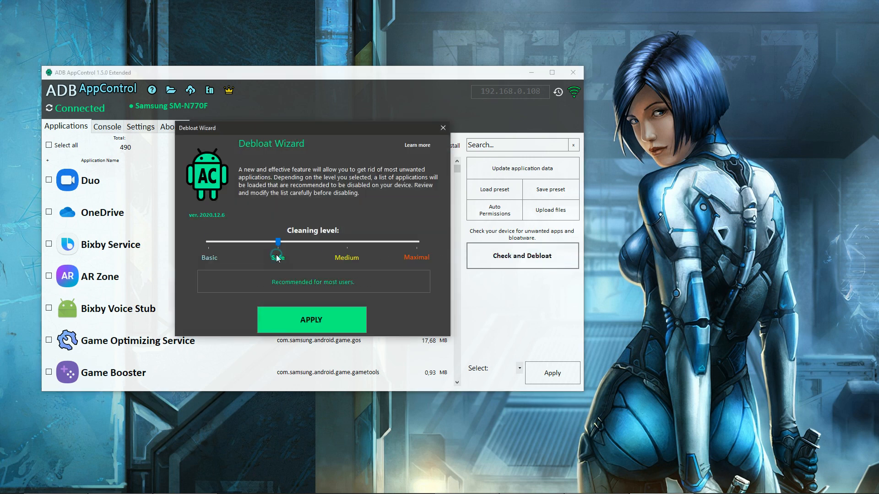
pyautogui.click(356, 319)
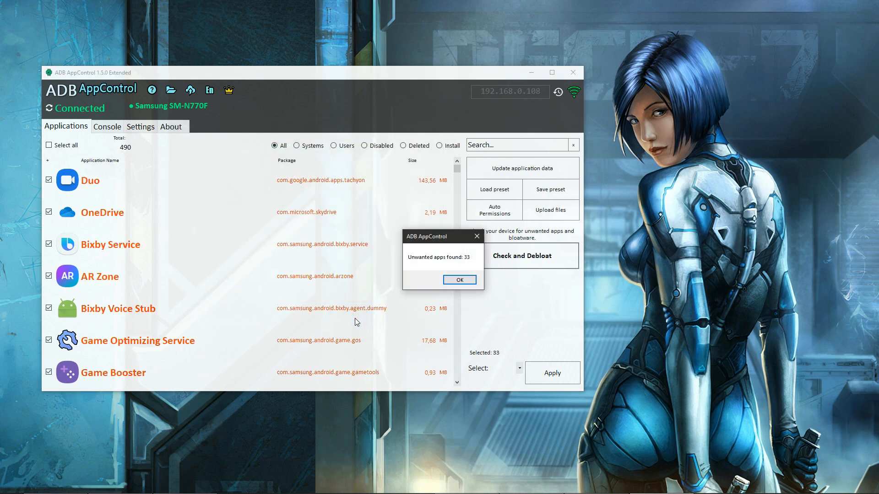
pyautogui.click(460, 280)
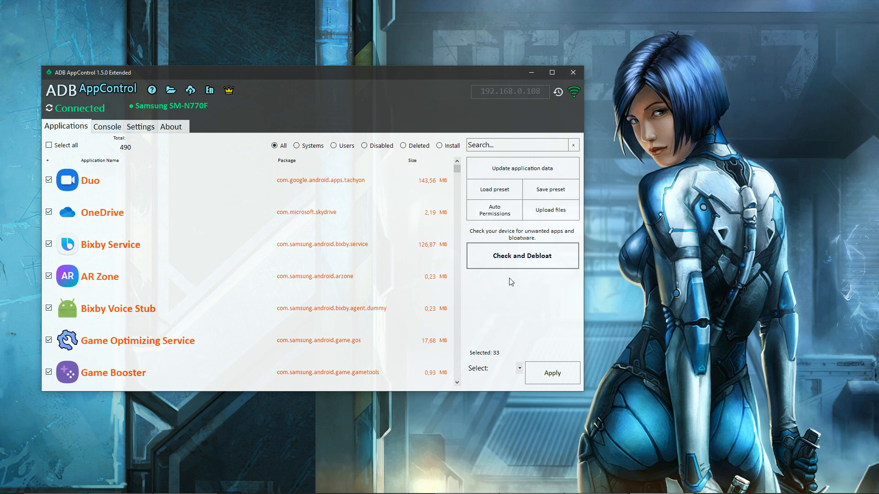
pyautogui.click(70, 145)
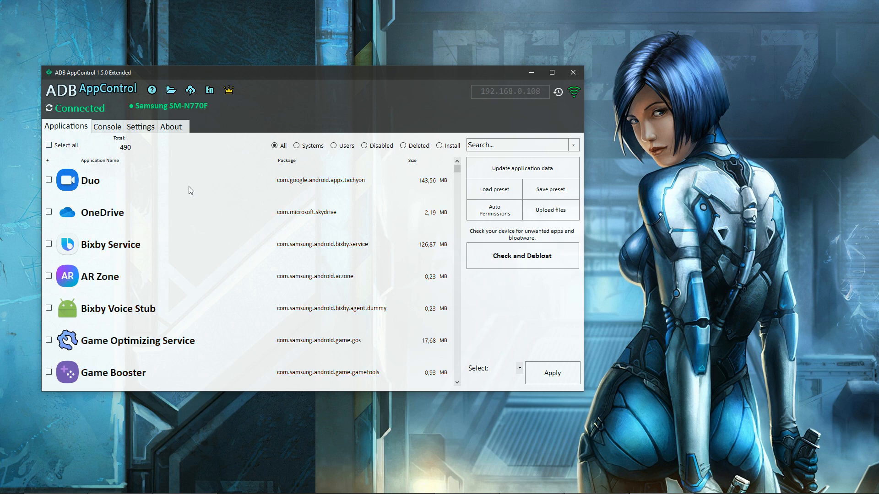
# Check the device for unwanted apps at the Medium cleaning level and clear the resulting selection.
pyautogui.click(562, 265)
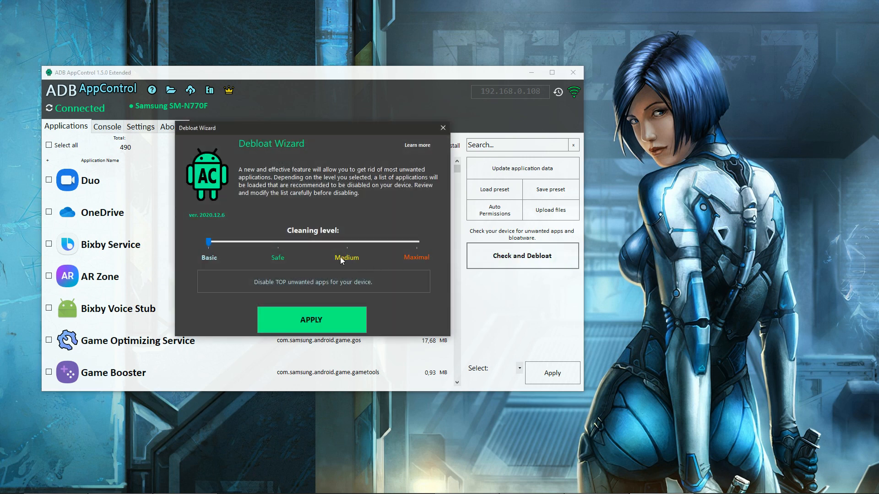
pyautogui.click(347, 257)
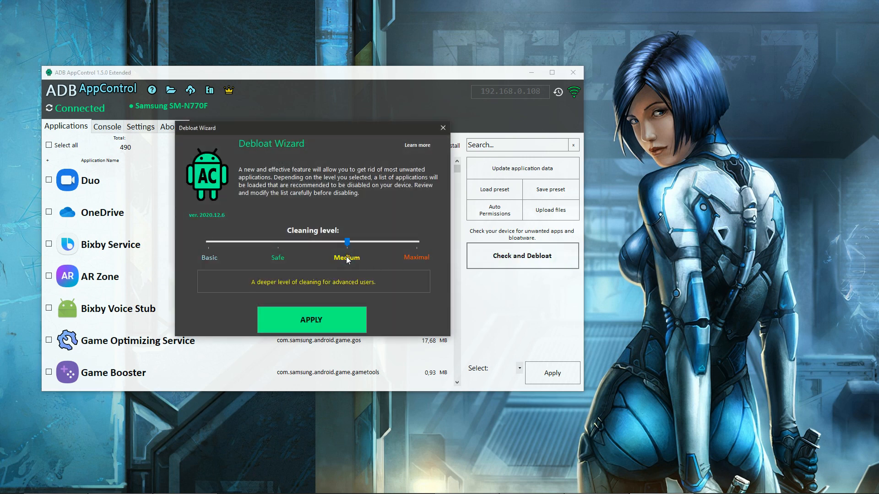
pyautogui.click(354, 314)
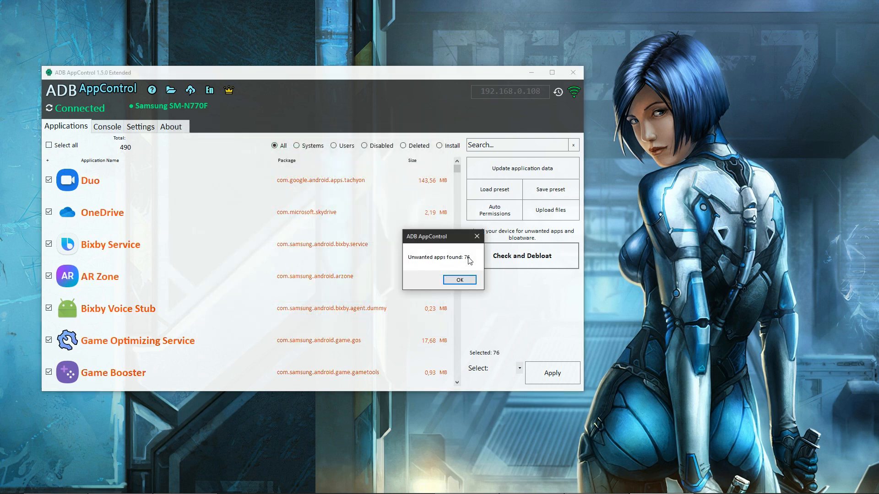
pyautogui.click(460, 280)
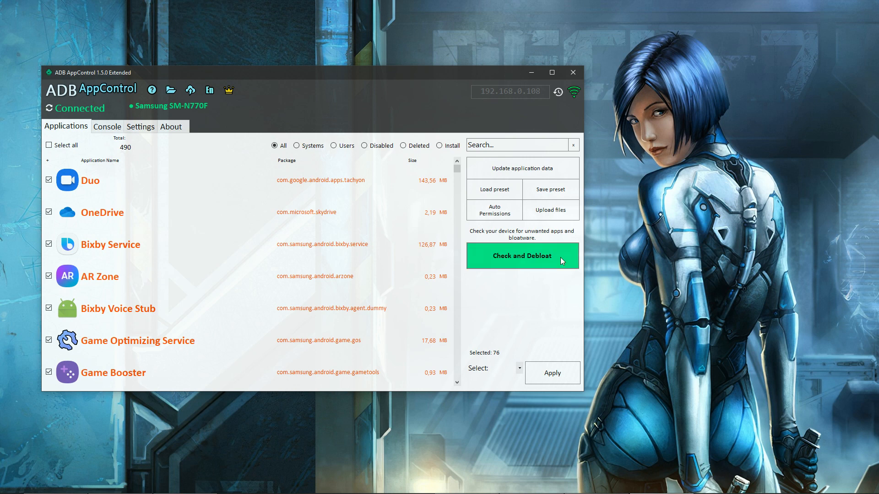
pyautogui.click(48, 145)
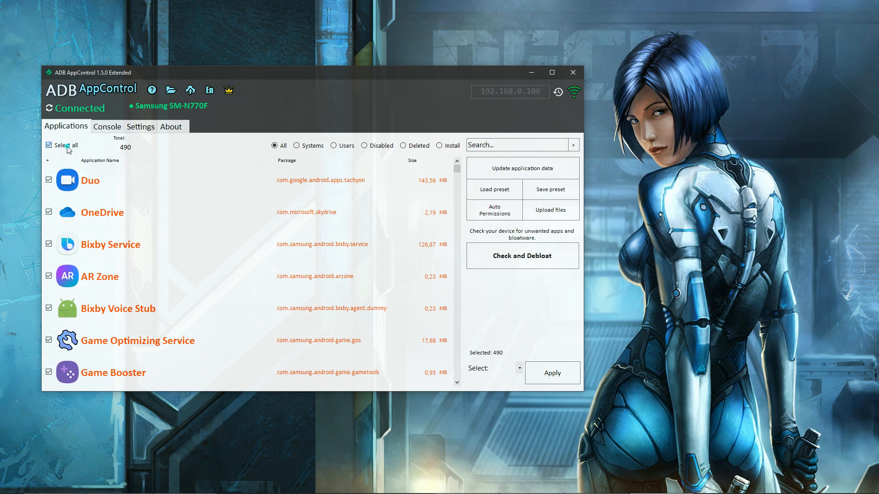
# Check the device for unwanted apps at the Maximal cleaning level.
pyautogui.click(567, 257)
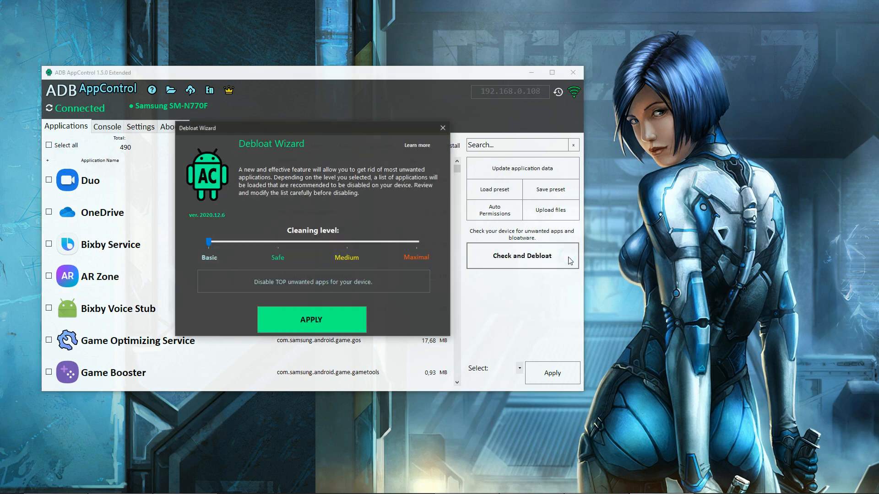
pyautogui.click(410, 257)
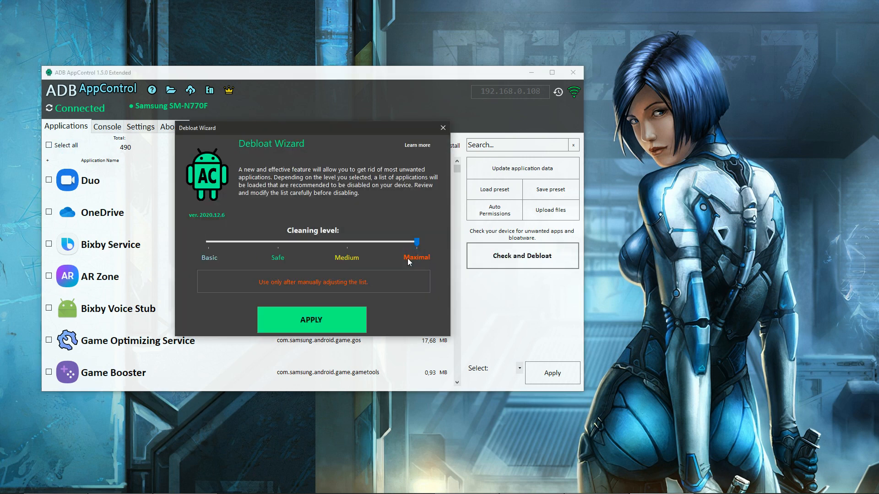
pyautogui.click(355, 319)
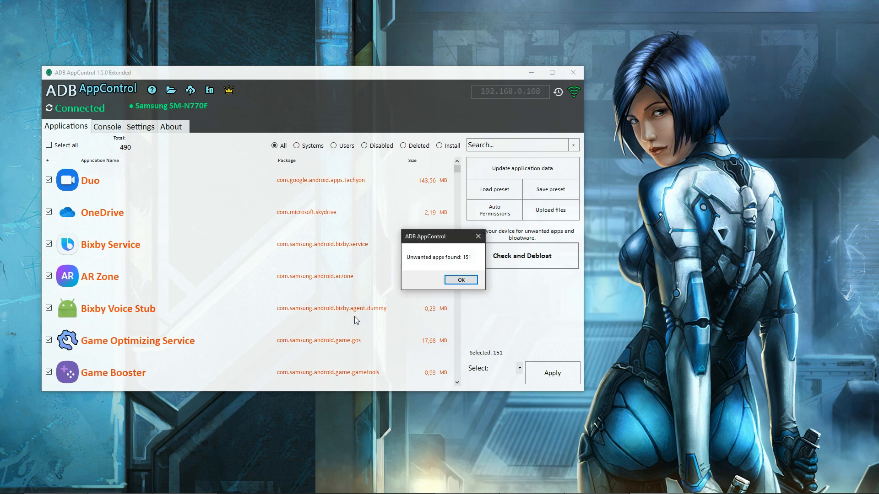
pyautogui.click(471, 280)
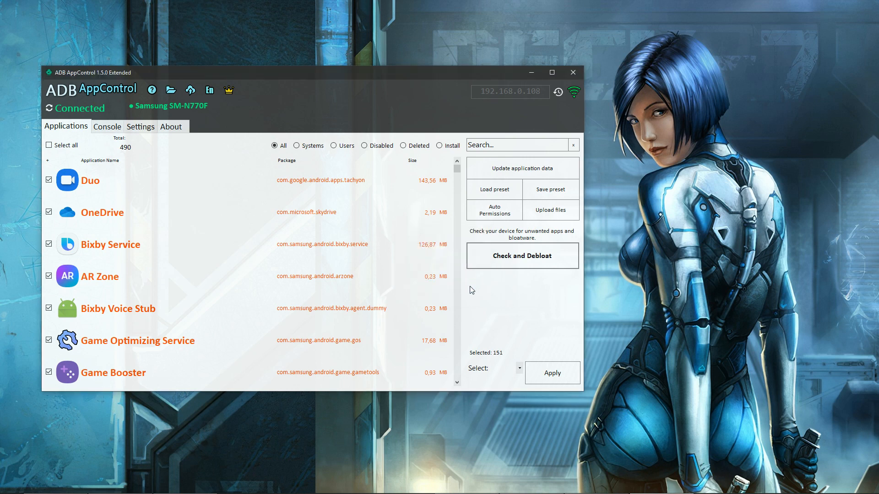
# Replace the current app selection by running the Debloat Wizard at the Safe cleaning level.
pyautogui.click(558, 255)
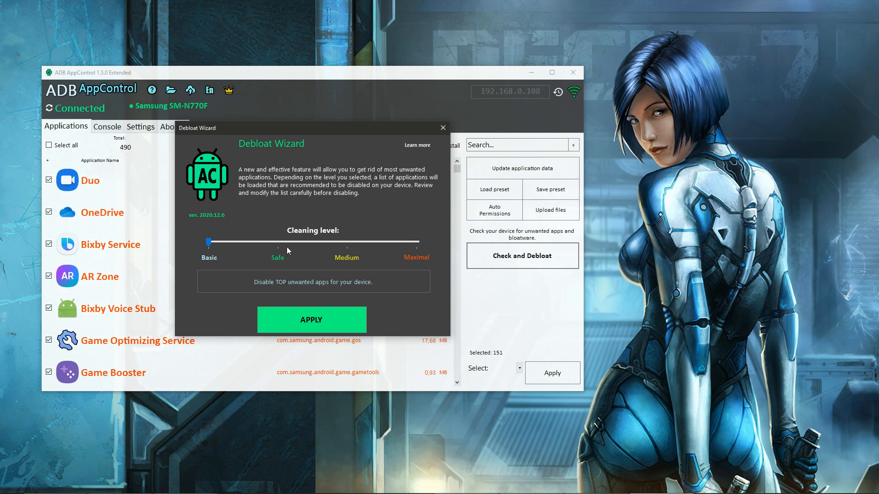
pyautogui.click(276, 262)
pyautogui.click(351, 319)
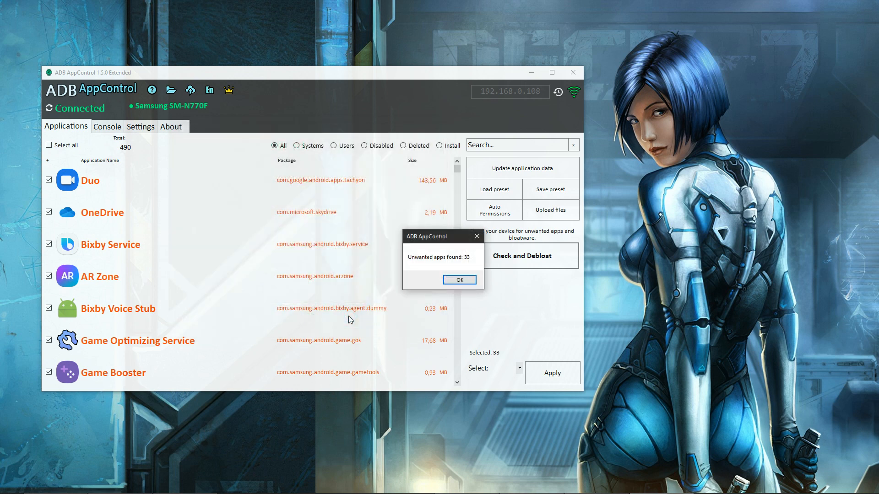
pyautogui.click(470, 282)
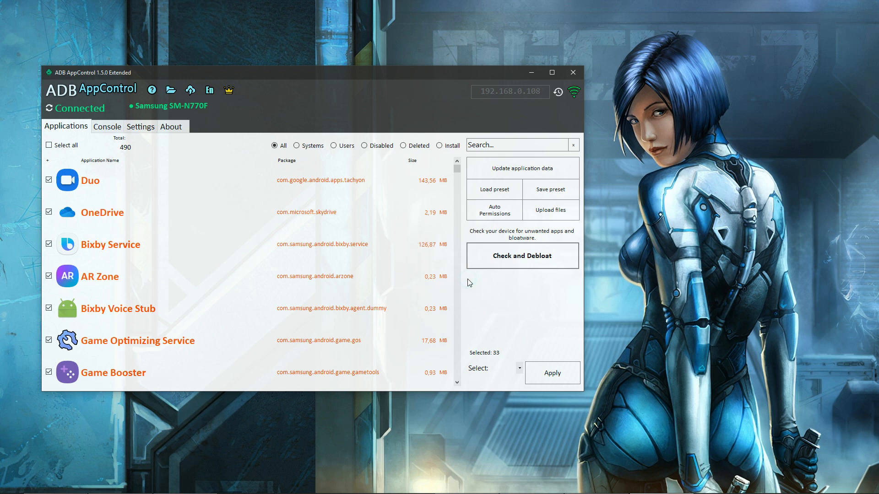
# Review the apps flagged at the Safe level and exclude Gmail from the selection.
pyautogui.click(456, 383)
pyautogui.click(457, 382)
pyautogui.click(456, 383)
pyautogui.click(456, 383)
pyautogui.click(456, 383)
pyautogui.click(456, 383)
pyautogui.click(456, 383)
pyautogui.click(457, 382)
pyautogui.click(456, 383)
pyautogui.click(457, 383)
pyautogui.click(456, 383)
pyautogui.click(456, 383)
pyautogui.click(457, 383)
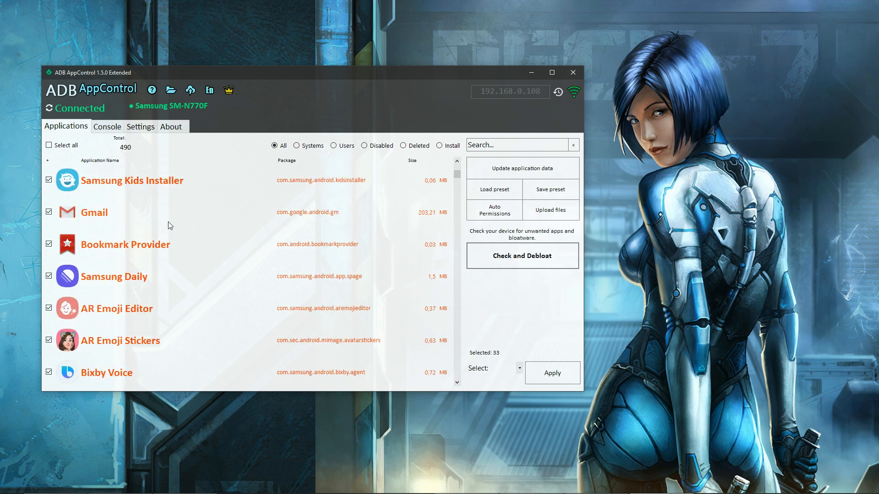
pyautogui.click(91, 218)
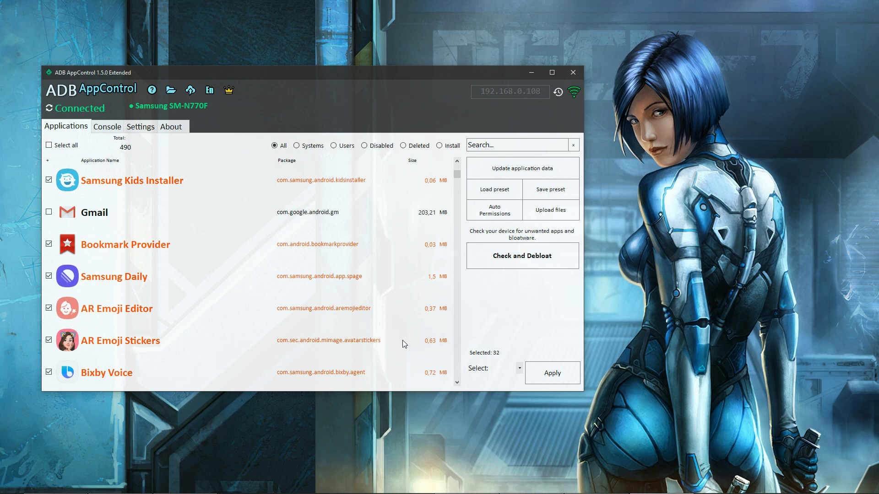
# Disable the selected unwanted apps without deleting their data and cache, accepting the system application warning.
pyautogui.click(504, 371)
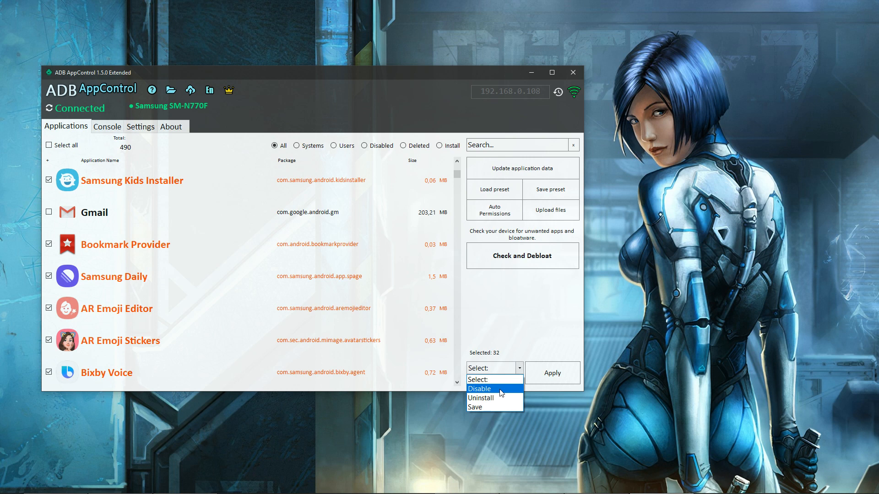
pyautogui.click(500, 390)
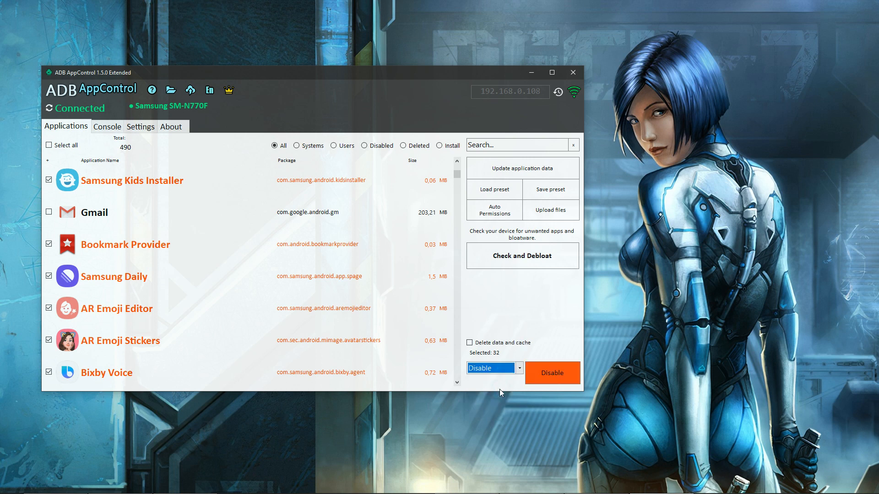
pyautogui.click(484, 343)
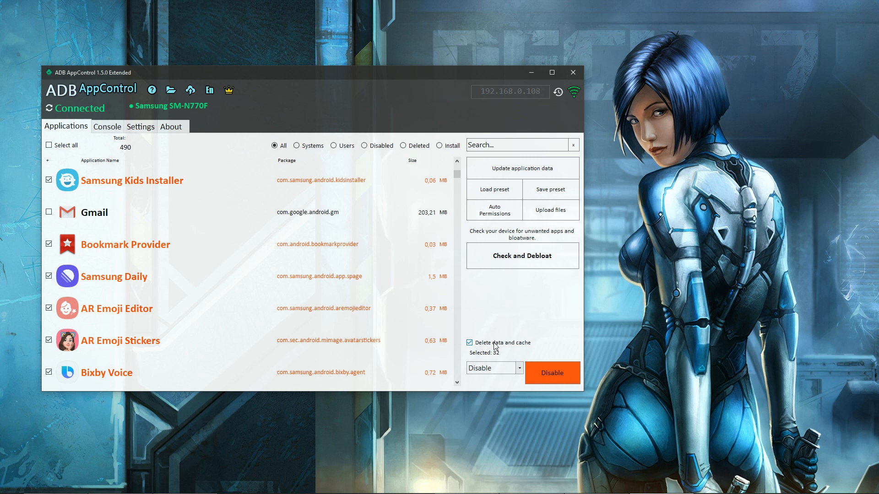
pyautogui.click(494, 346)
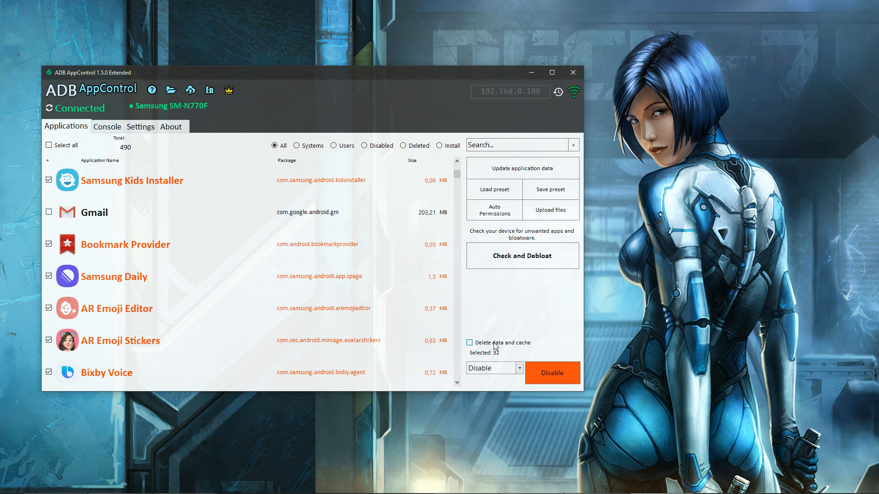
pyautogui.click(553, 377)
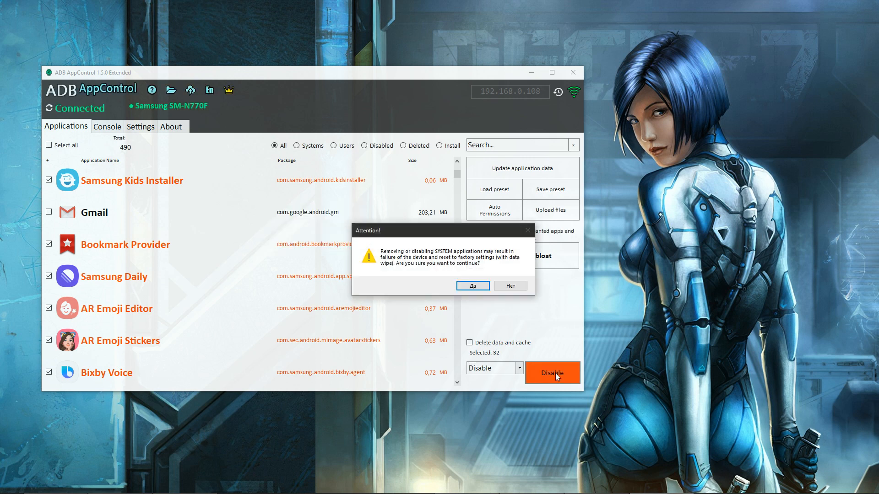
pyautogui.click(480, 287)
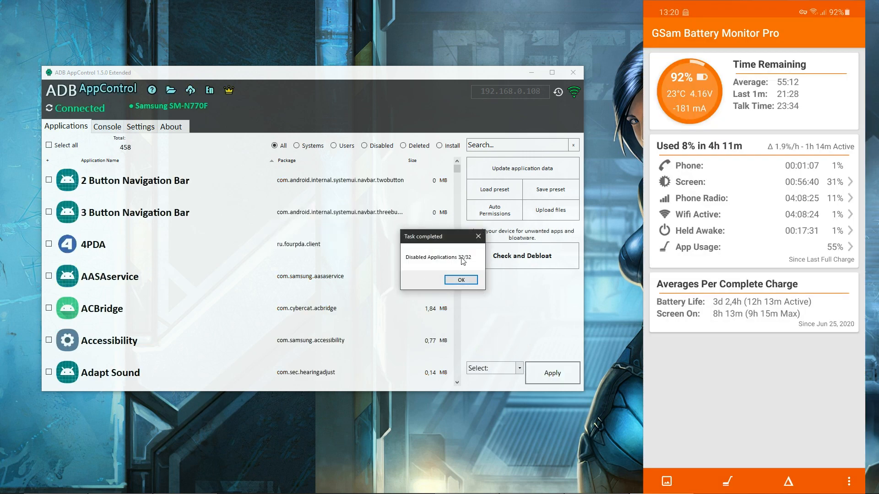
pyautogui.click(473, 280)
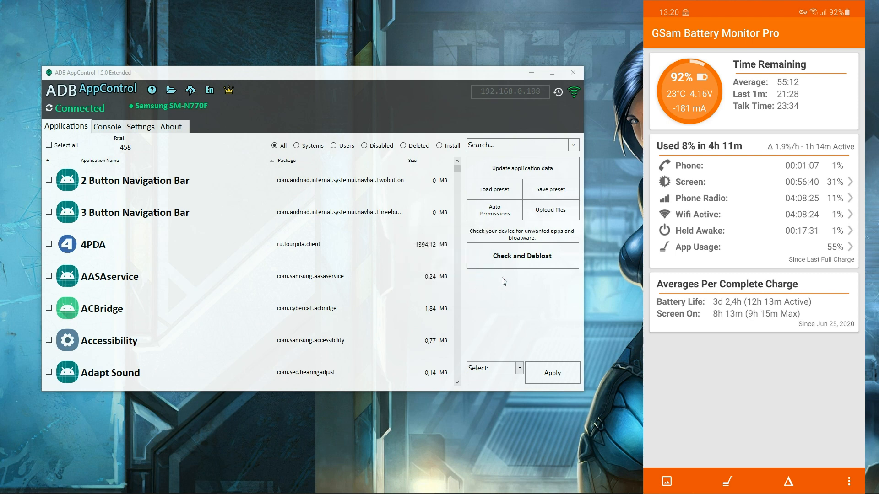
# Recheck the device for remaining unwanted apps at the Safe cleaning level.
pyautogui.click(570, 256)
pyautogui.click(278, 255)
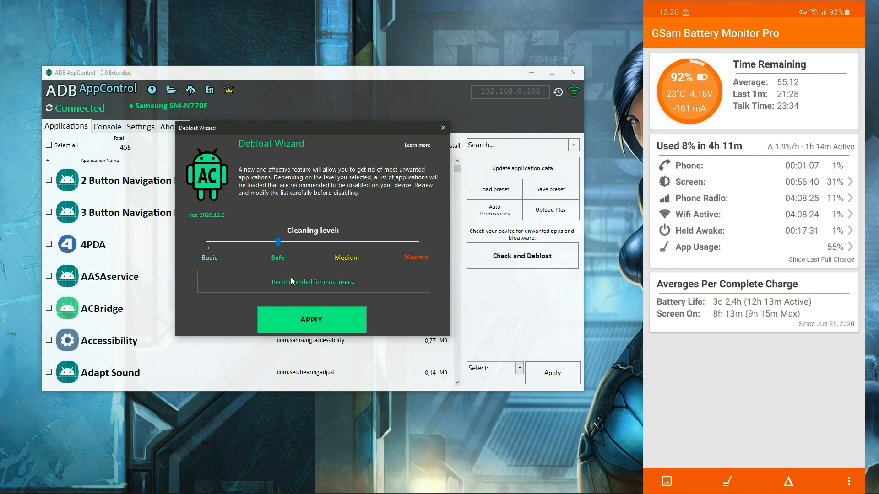
pyautogui.click(345, 320)
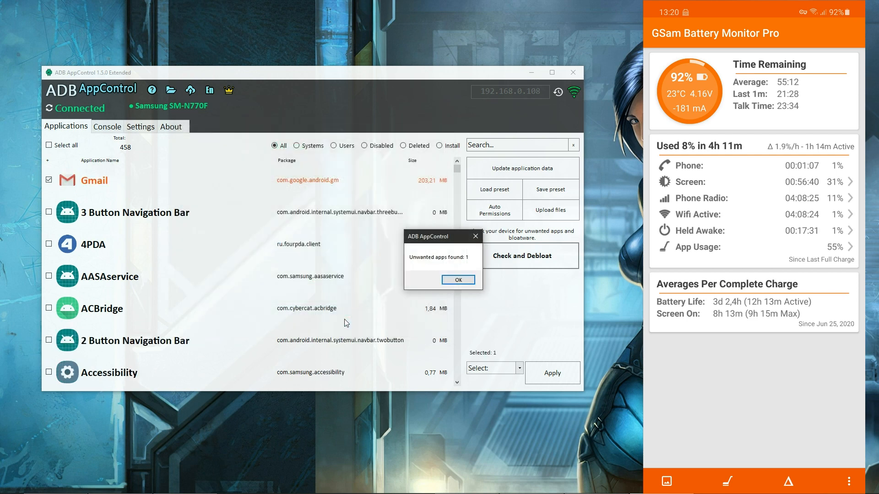
# Dismiss the Debloat Wizard's check result and exclude Gmail from the app selection.
pyautogui.click(459, 282)
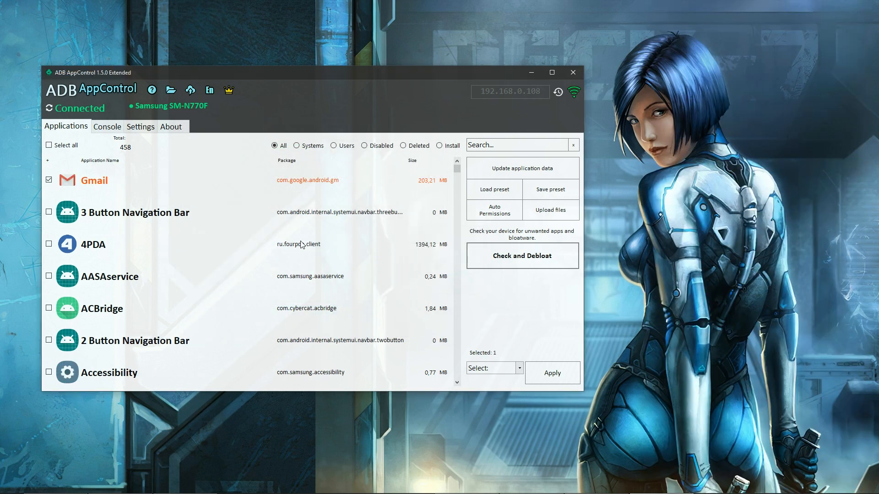
pyautogui.click(93, 185)
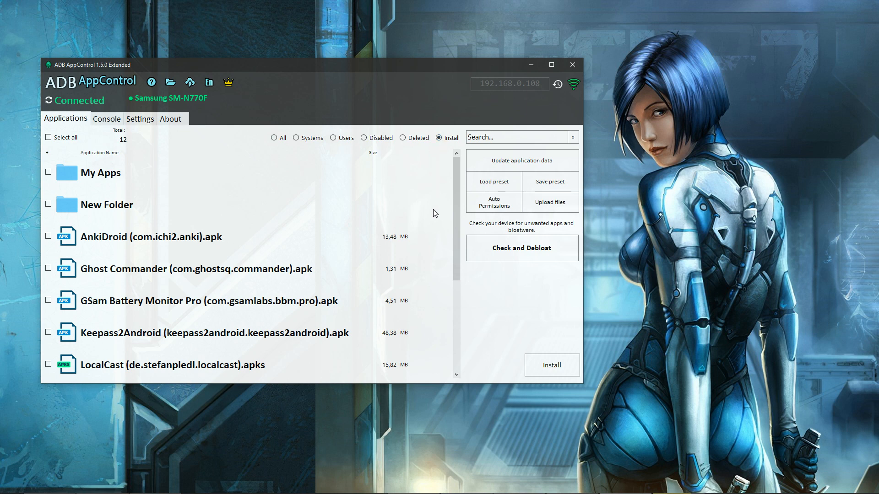
# Show the installable files and try selecting and deselecting the LocalCast .apks package and the My Apps and New Folder folders.
pyautogui.moveTo(457, 215)
pyautogui.mouseDown()
pyautogui.moveTo(454, 316)
pyautogui.moveTo(455, 202)
pyautogui.mouseUp()
pyautogui.click(89, 369)
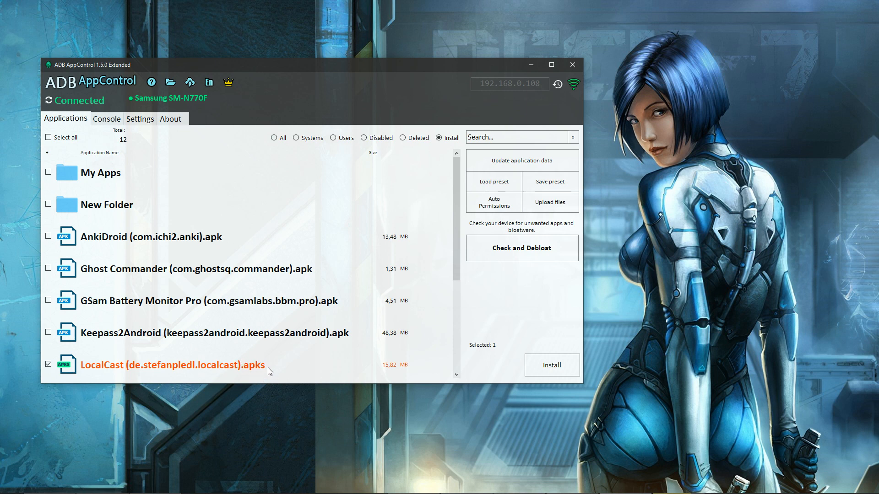
pyautogui.click(207, 365)
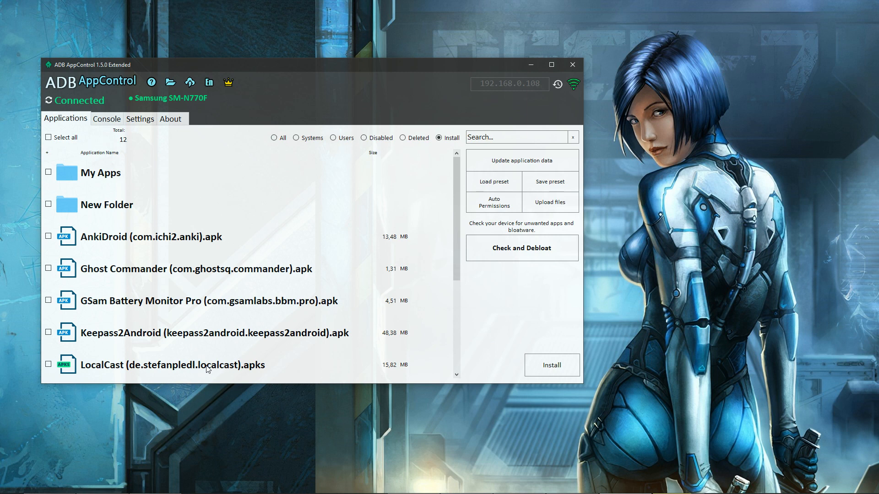
pyautogui.click(91, 175)
pyautogui.click(94, 206)
pyautogui.click(100, 206)
pyautogui.click(97, 180)
# Open the program's install folder in File Explorer and examine its package files and the My Apps subfolder.
pyautogui.click(172, 82)
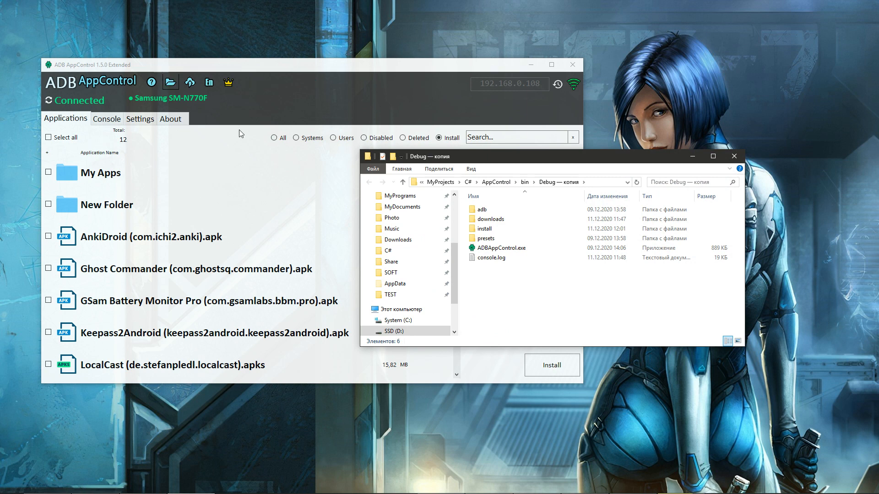
pyautogui.doubleClick(502, 229)
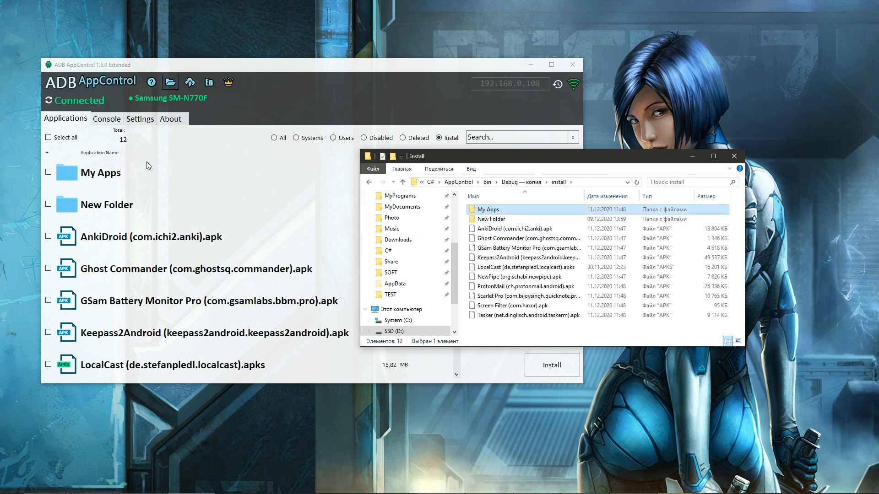
pyautogui.click(476, 219)
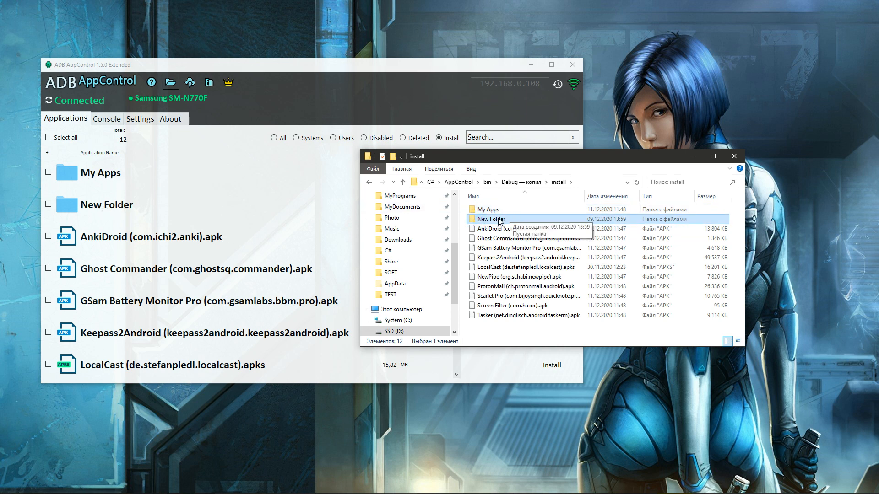
pyautogui.click(488, 211)
pyautogui.doubleClick(488, 210)
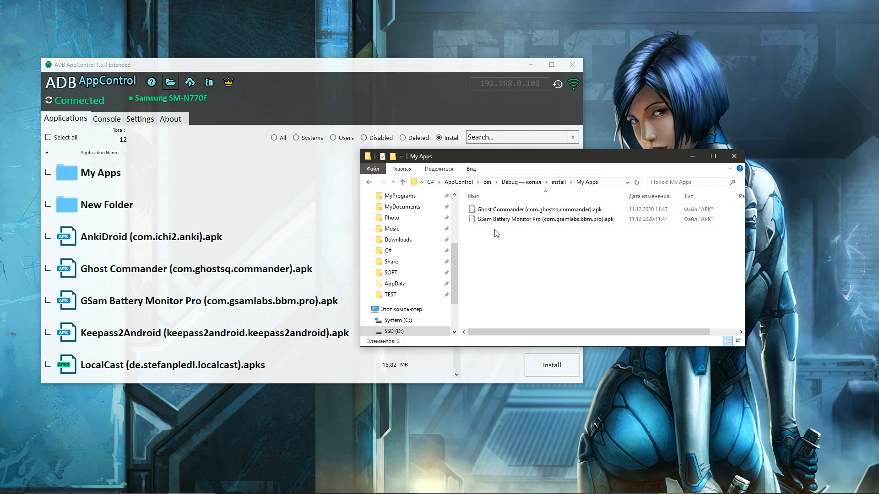
pyautogui.press('BackSpace')
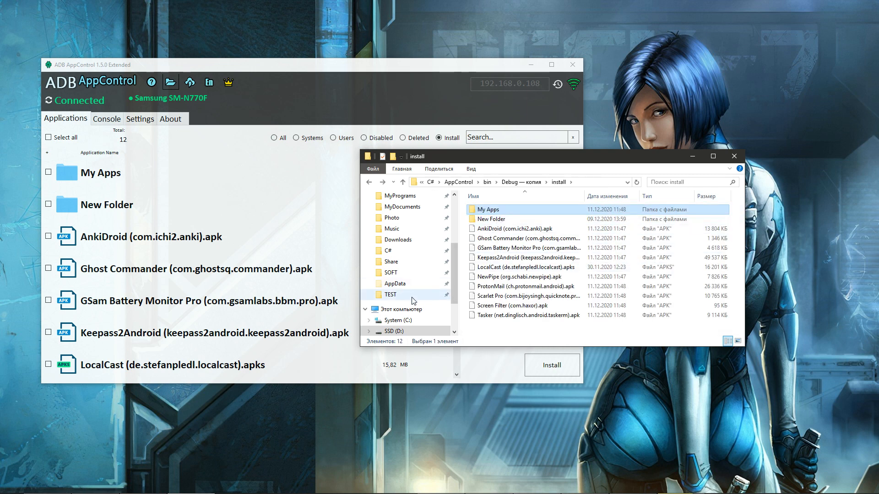
# Add com.cybercat.acbridge.apk from the TEST folder to the list of installable files and close the file window.
pyautogui.click(391, 295)
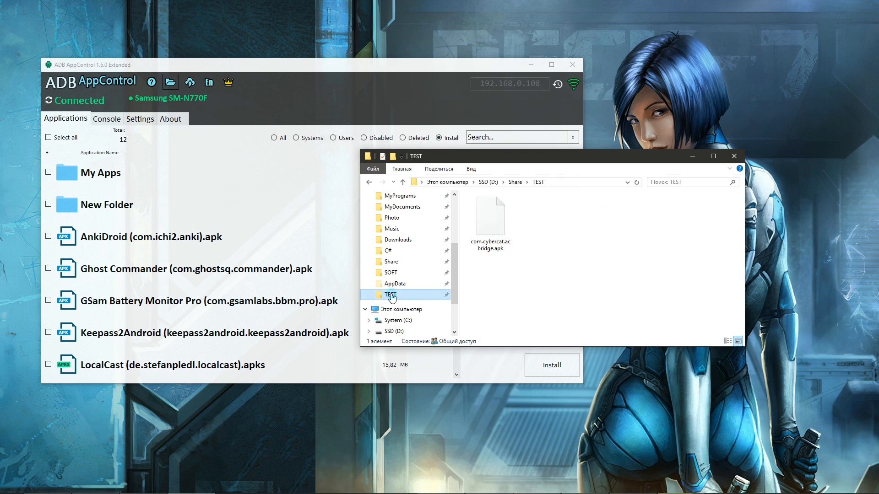
pyautogui.moveTo(493, 222); pyautogui.dragTo(209, 189)
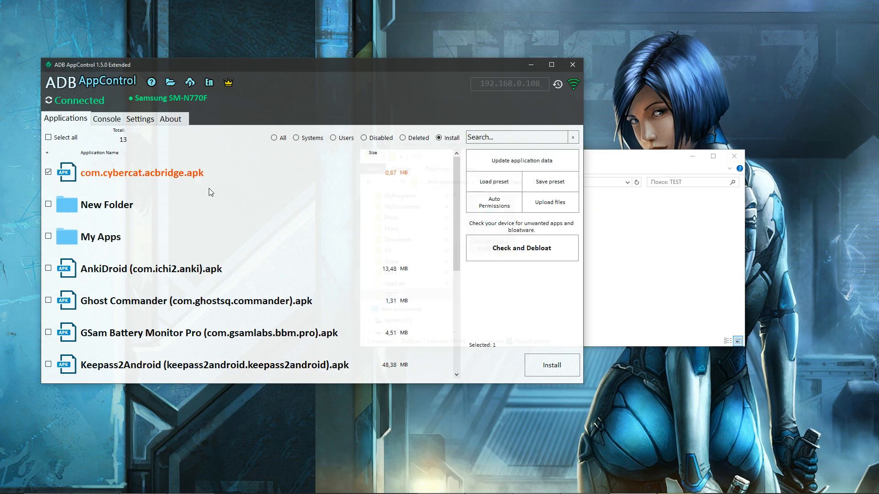
pyautogui.click(734, 156)
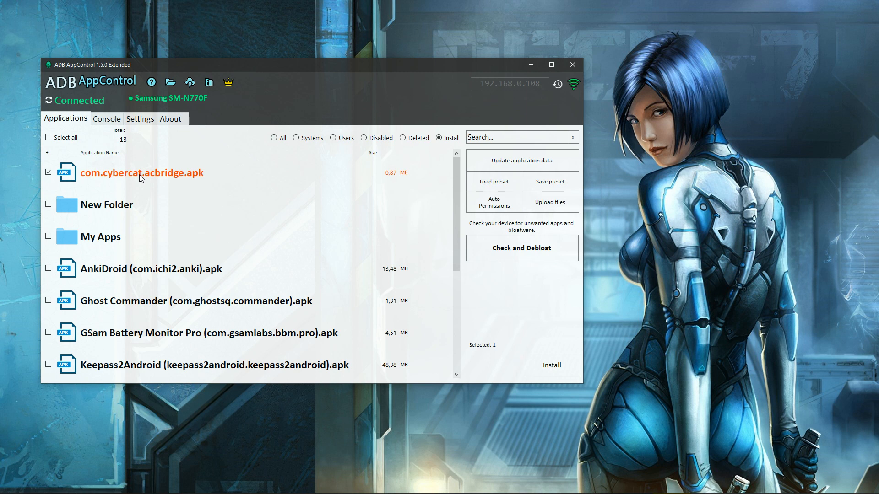
# Add the Ghost Commander and GSam Battery Monitor Pro packages from My Apps to the install list, overwriting existing files, and clear the selection.
pyautogui.click(170, 83)
pyautogui.doubleClick(501, 229)
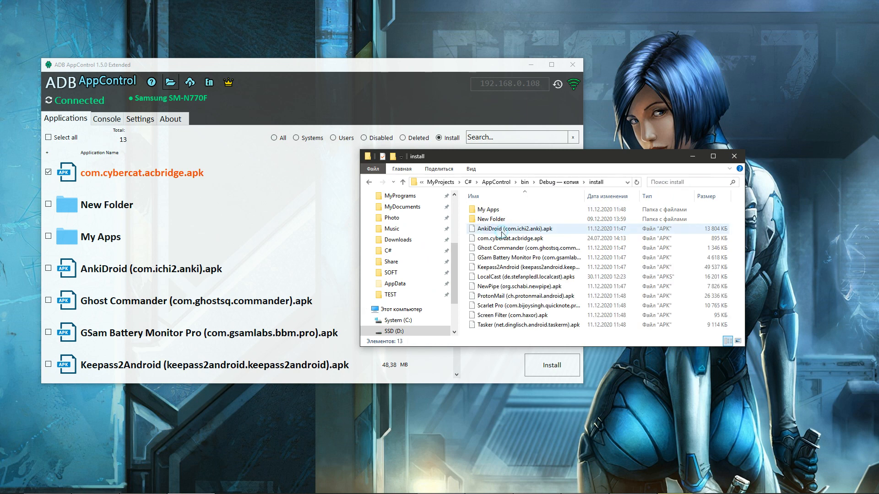
pyautogui.doubleClick(498, 210)
pyautogui.moveTo(488, 230); pyautogui.dragTo(239, 270)
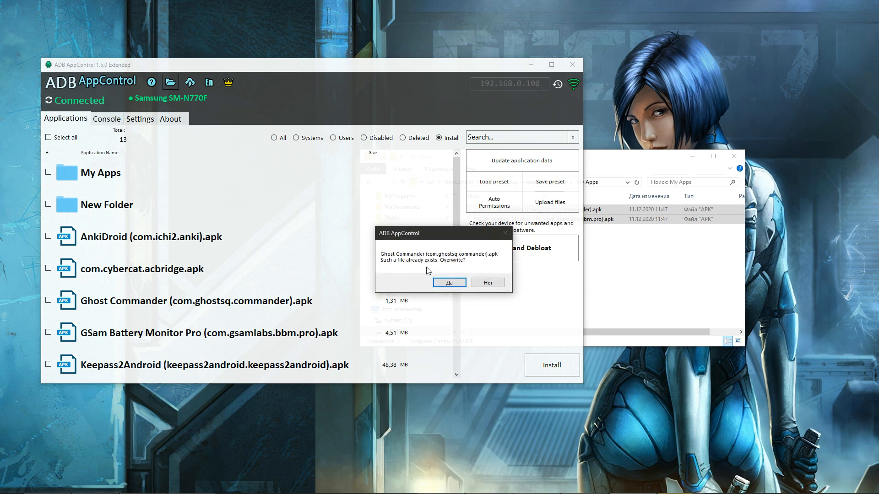
pyautogui.click(449, 284)
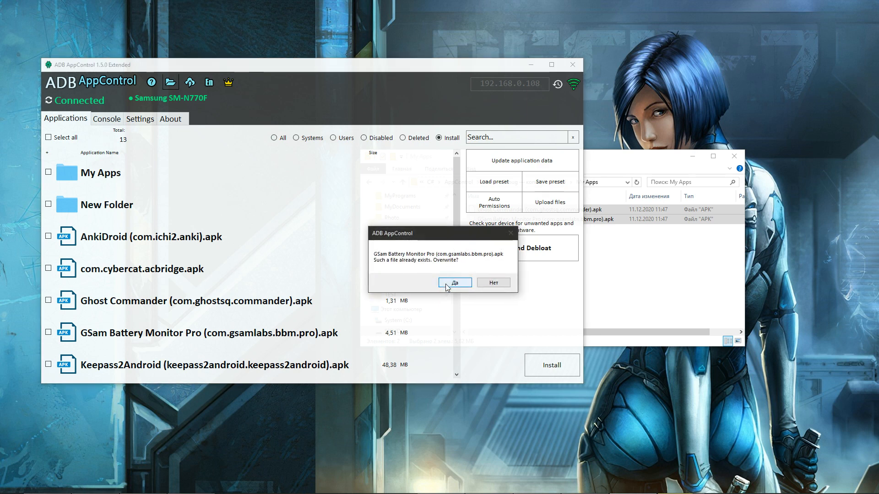
pyautogui.click(448, 286)
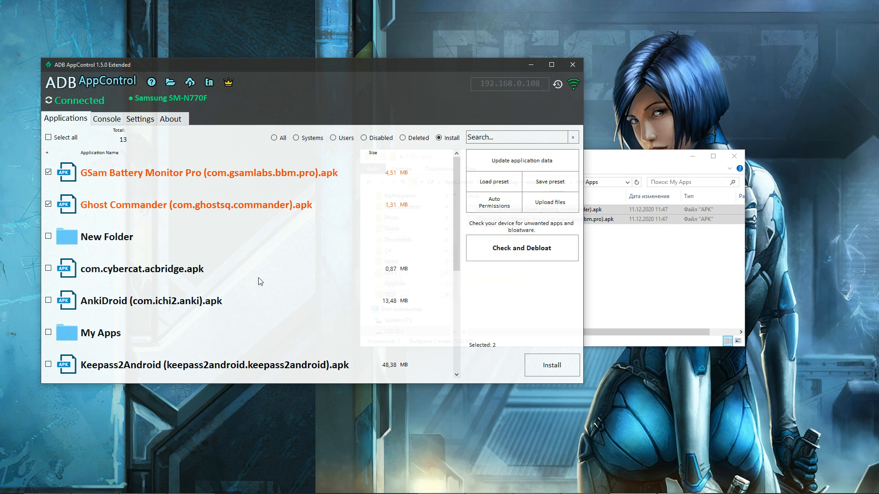
pyautogui.click(736, 157)
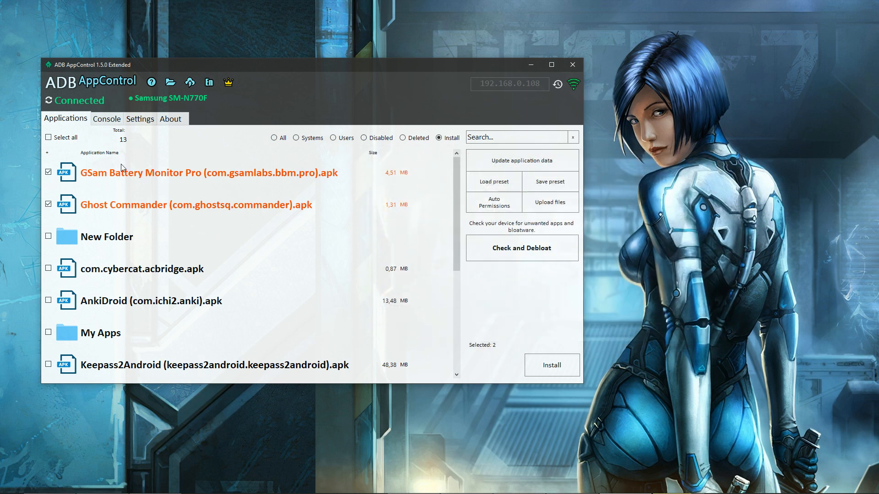
pyautogui.click(61, 139)
pyautogui.click(62, 140)
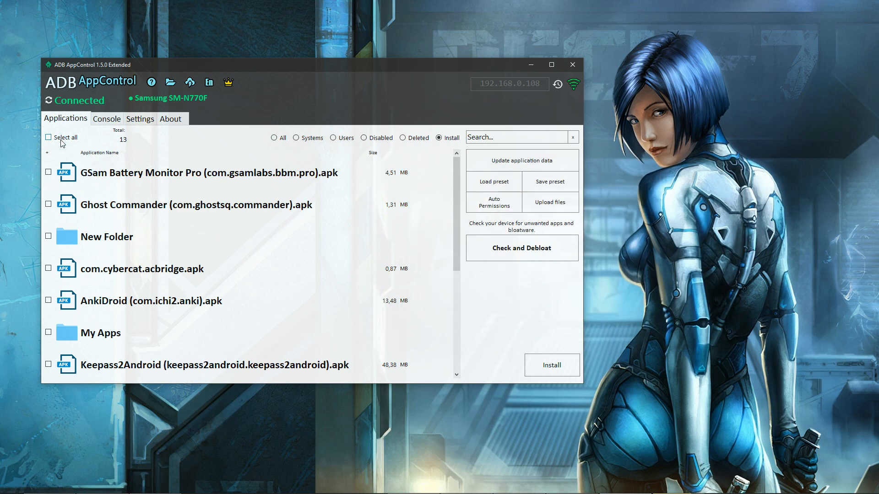
# Show all installed applications and view the app information for ACBridge.
pyautogui.click(282, 140)
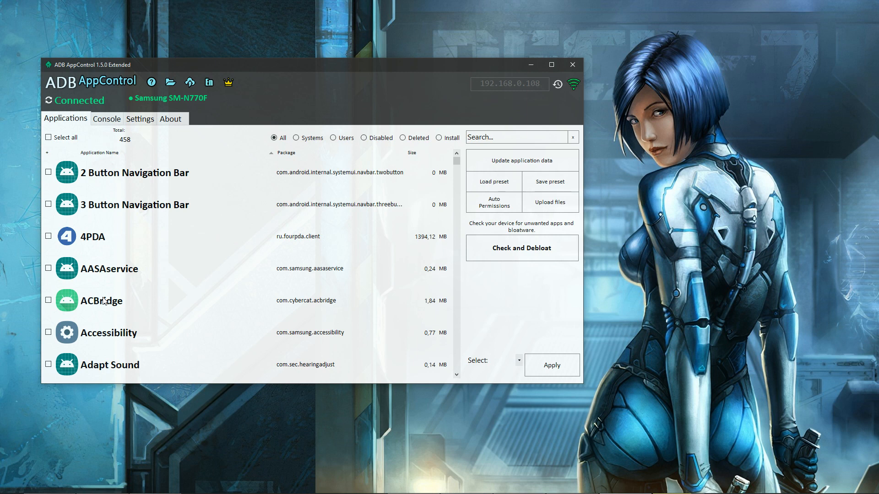
pyautogui.rightClick(105, 301)
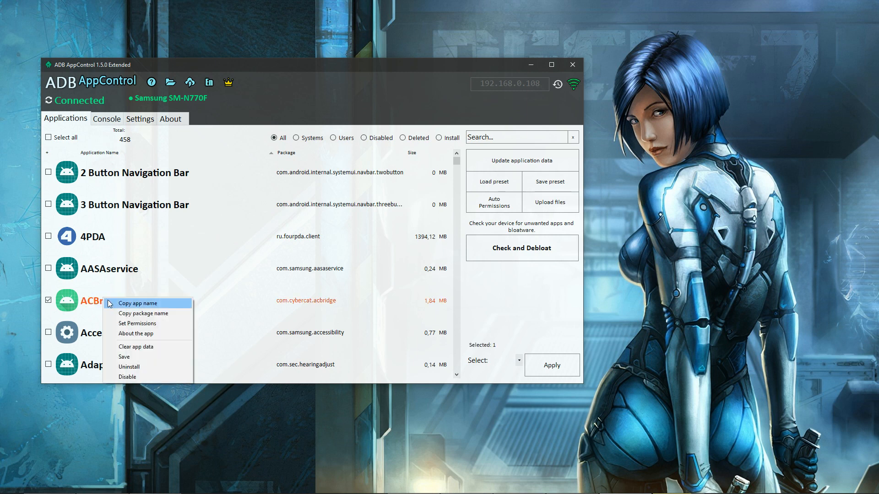
pyautogui.click(168, 334)
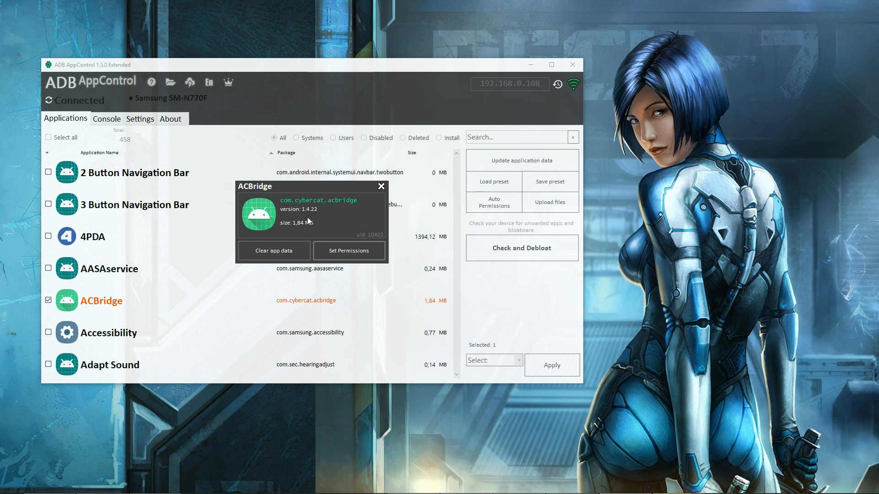
pyautogui.rightClick(374, 235)
pyautogui.click(395, 239)
# Try unchecking and rechecking ACBridge's ACCESS_MEDIA_LOCATION, READ_EXTERNAL_STORAGE and WAKE_LOCK permissions, close them without applying, and deselect ACBridge.
pyautogui.click(353, 251)
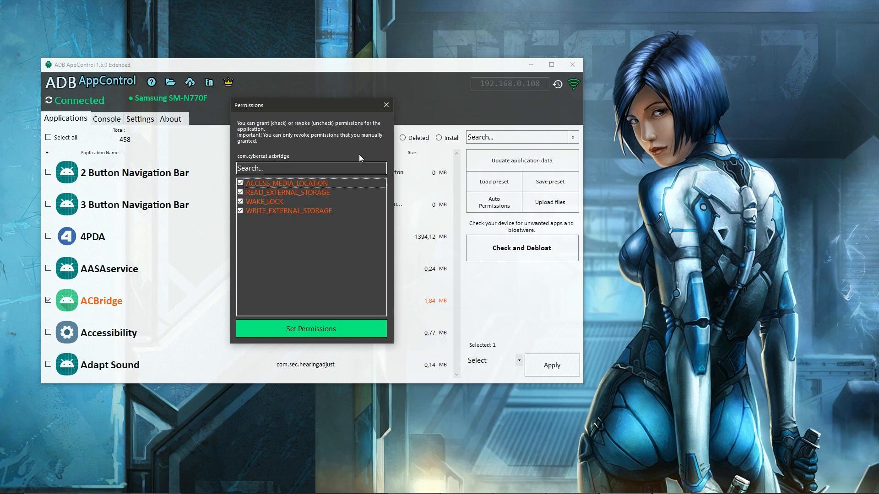
pyautogui.click(255, 185)
pyautogui.click(255, 191)
pyautogui.click(259, 201)
pyautogui.click(260, 184)
pyautogui.click(259, 193)
pyautogui.click(260, 202)
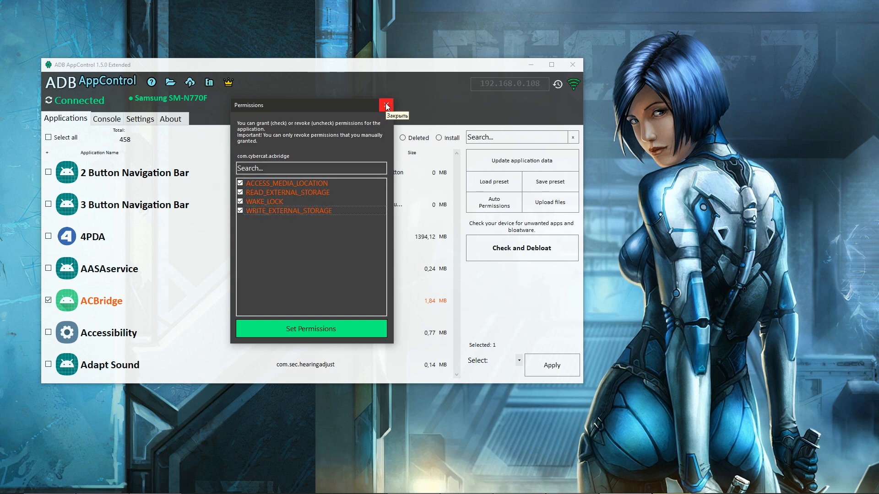
pyautogui.click(386, 105)
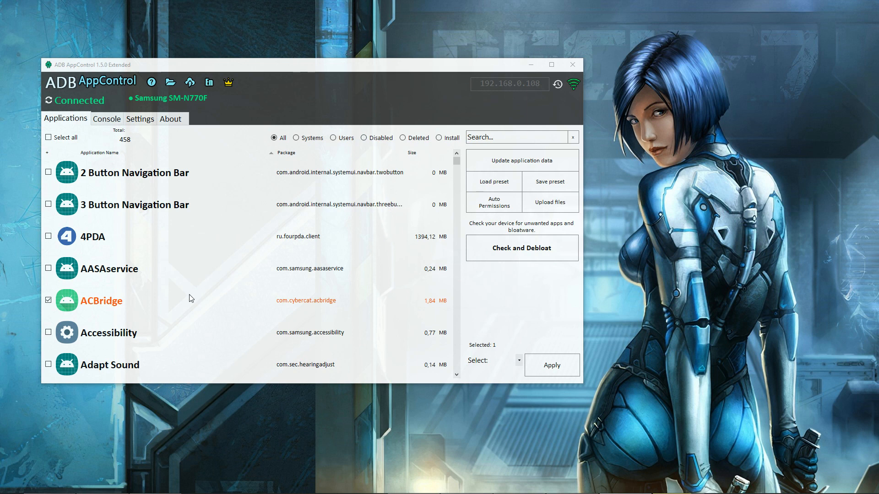
pyautogui.click(117, 304)
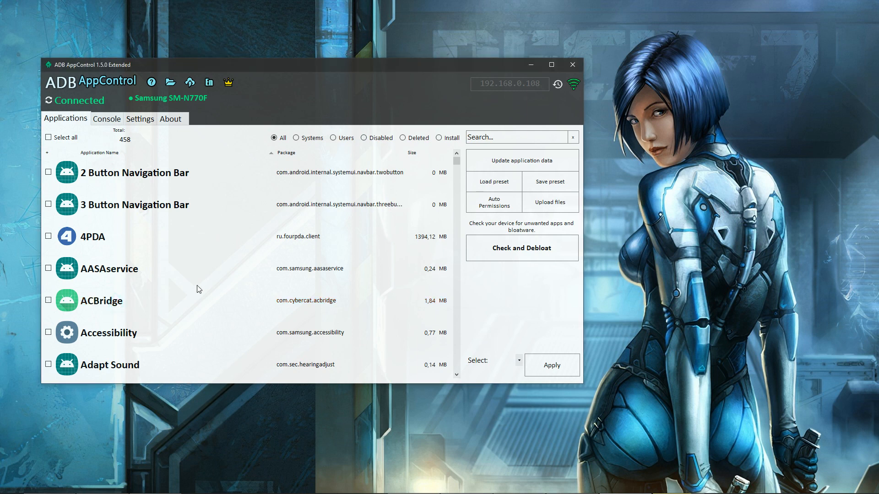
# Examine the Auto Permissions tool and its list of supported apps, then close it without setting any permissions.
pyautogui.click(494, 207)
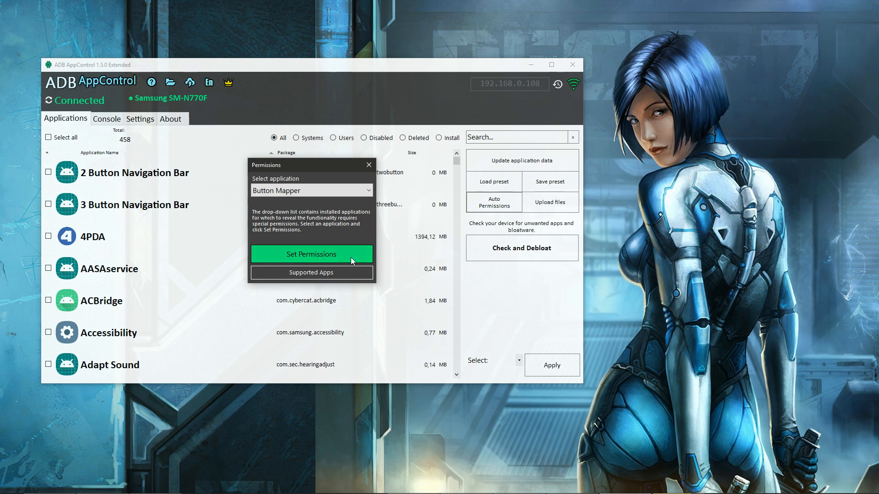
pyautogui.click(342, 273)
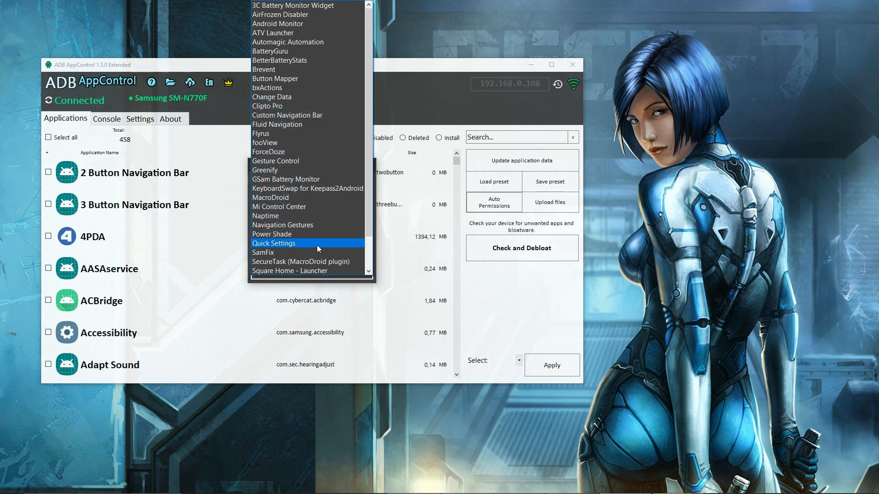
pyautogui.scroll(-2, 317, 259)
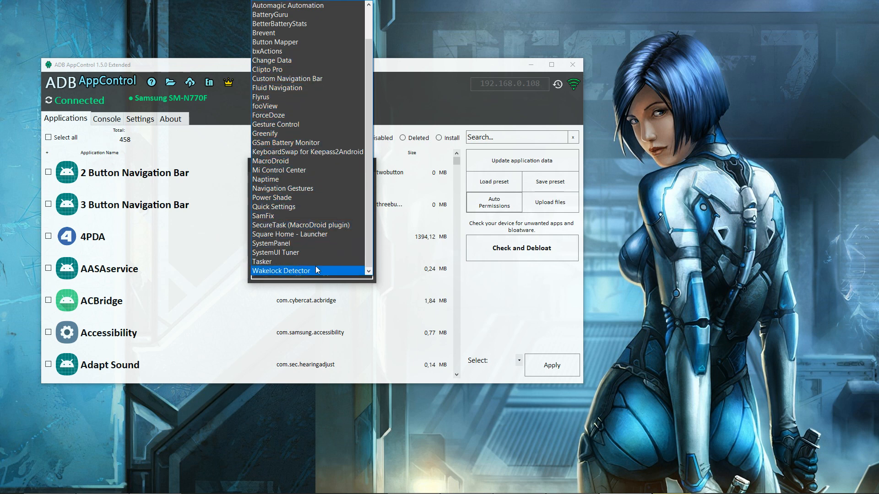
pyautogui.click(315, 278)
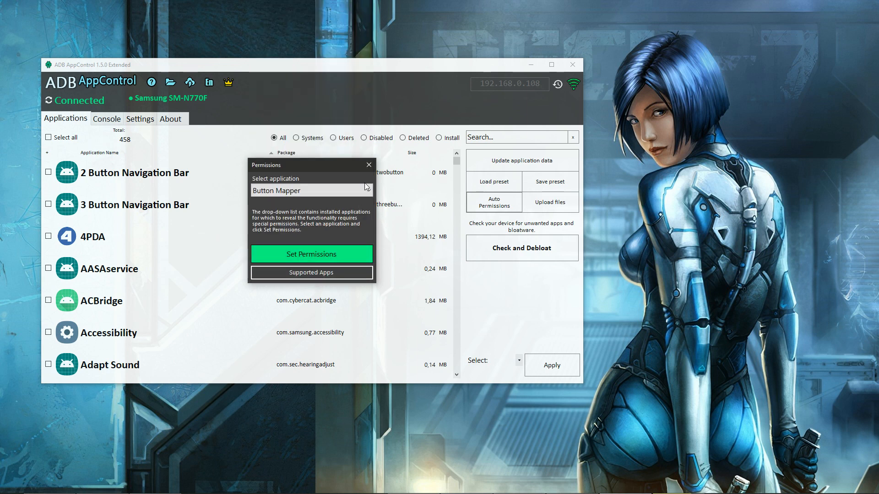
pyautogui.click(369, 165)
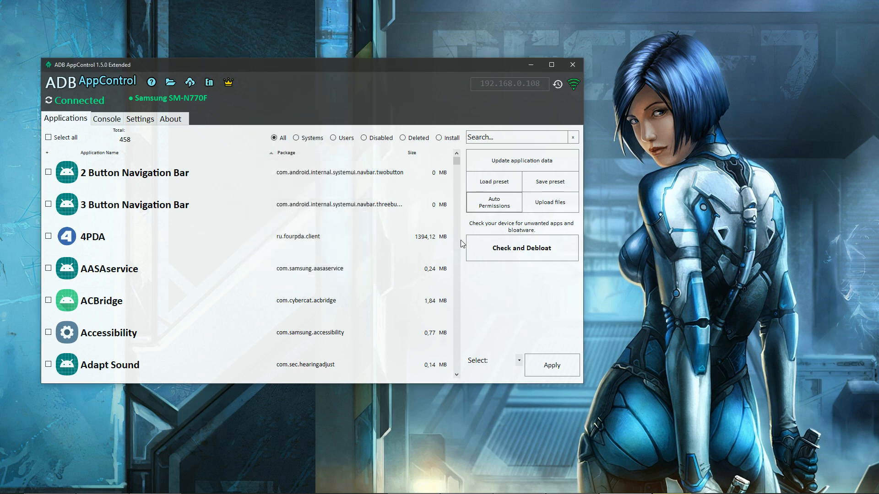
# Show only the disabled applications.
pyautogui.click(379, 142)
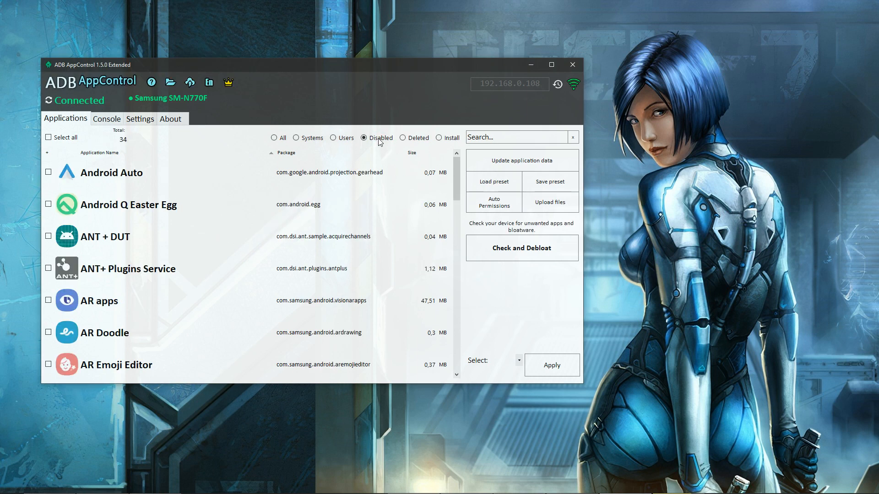